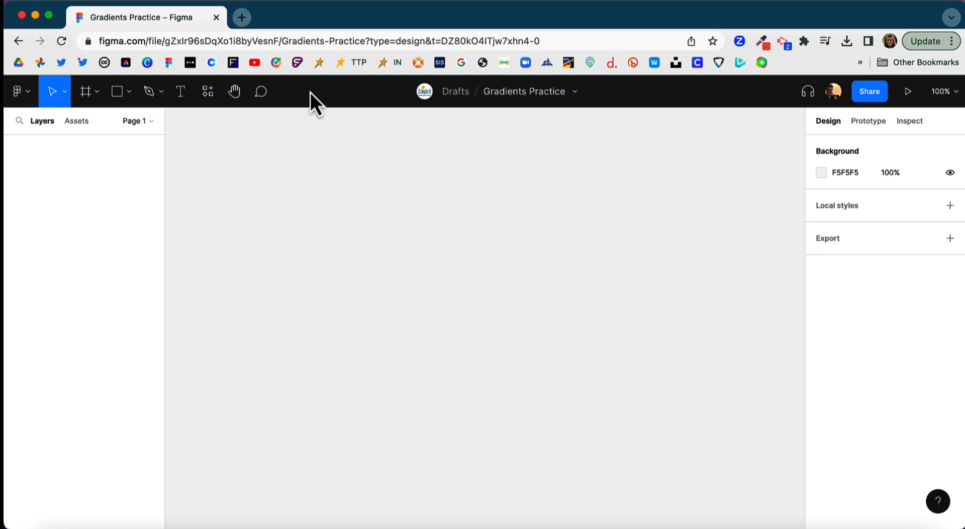
# Create an iPhone 13 / 13 Pro frame on the empty canvas
pyautogui.click(85, 92)
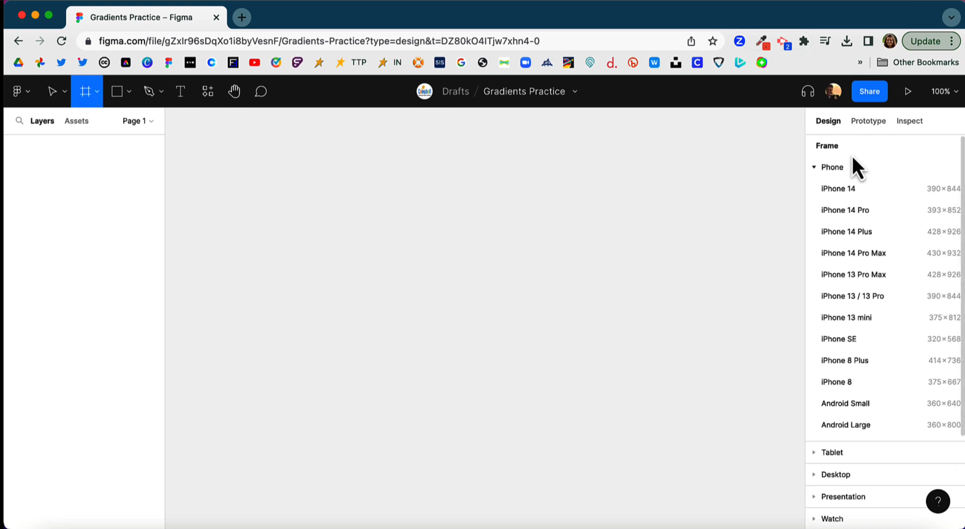
pyautogui.scroll(-4, 861, 342)
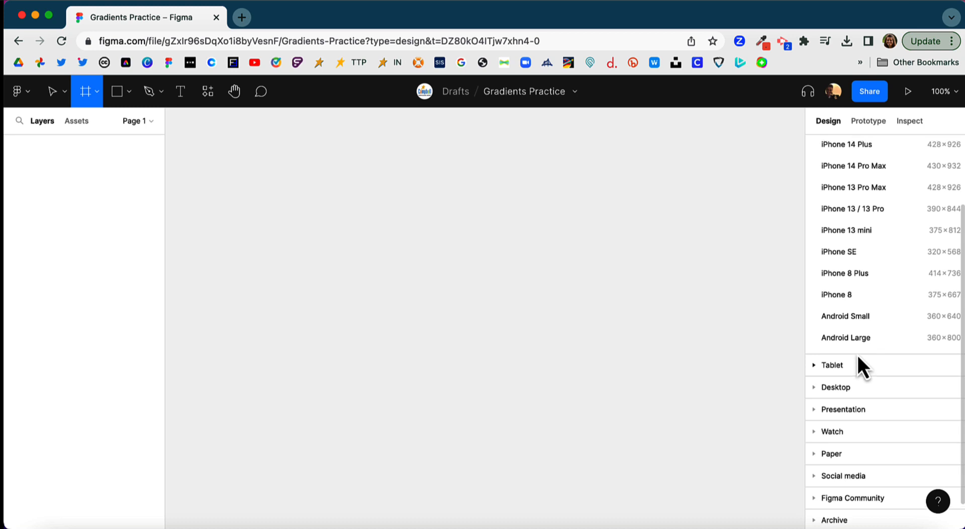
pyautogui.scroll(3, 858, 358)
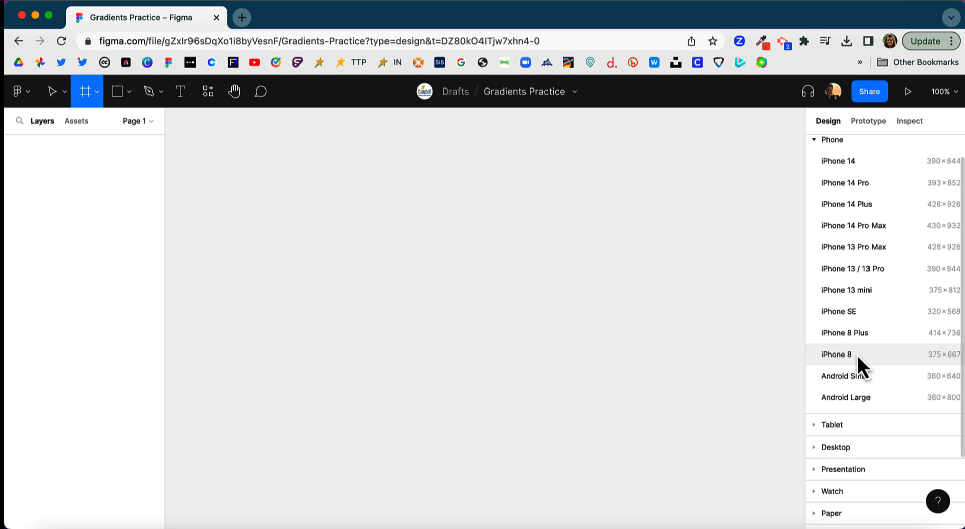
pyautogui.click(860, 267)
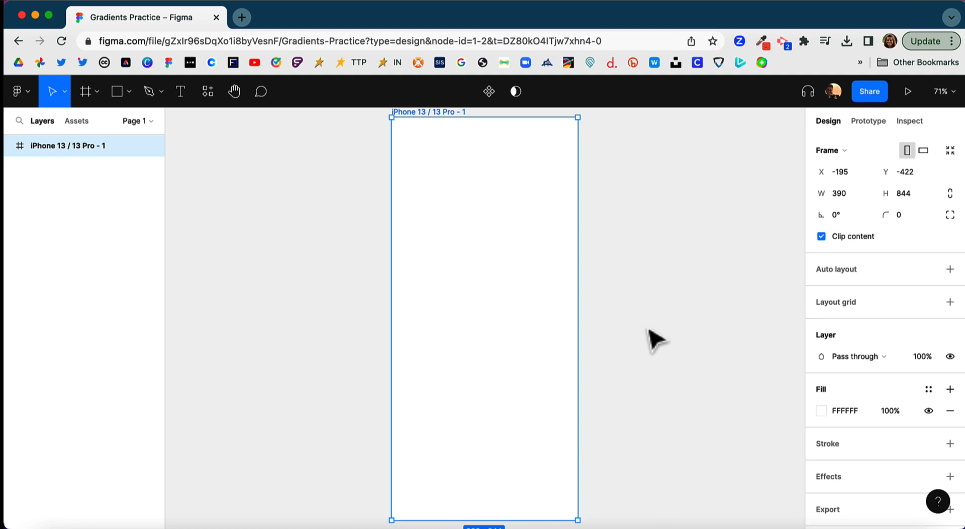
# Copy the Prussian blue hex code 023047 from the Coolors palette and apply it as the phone frame's fill in Figma
pyautogui.click(775, 528)
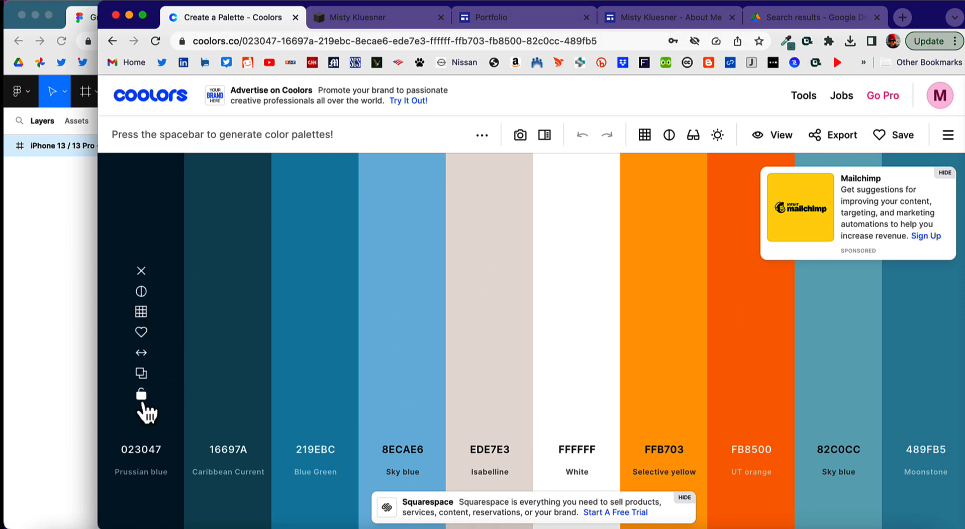
pyautogui.click(141, 382)
pyautogui.click(29, 284)
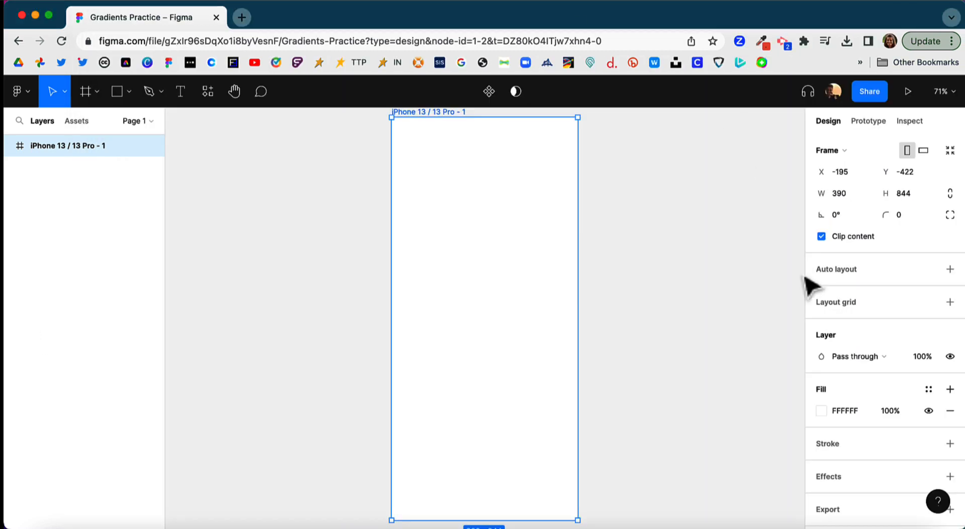
pyautogui.click(821, 412)
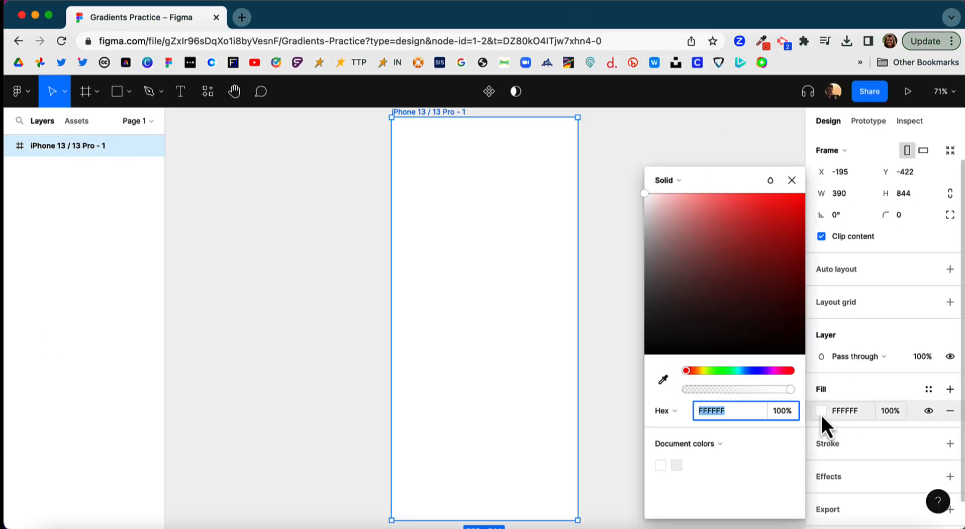
pyautogui.press('super+v')
pyautogui.press('Return')
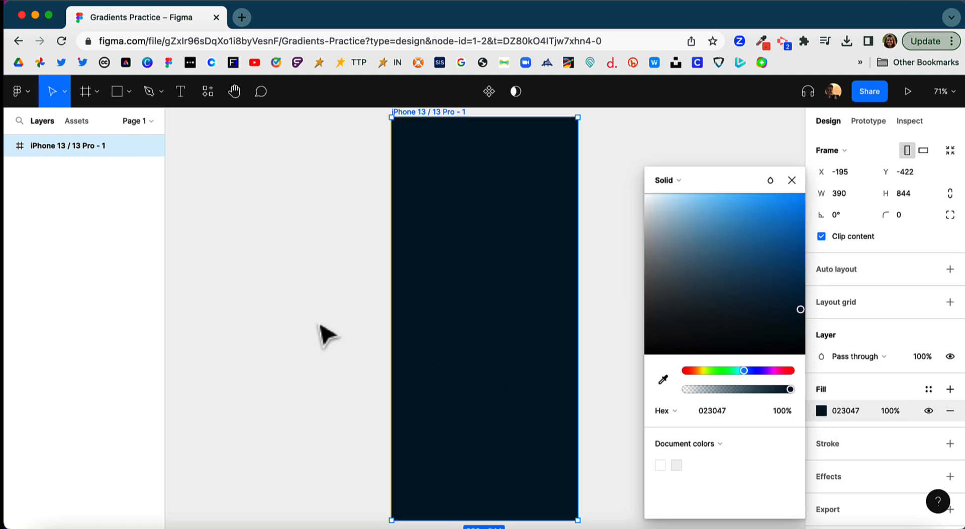
pyautogui.click(325, 339)
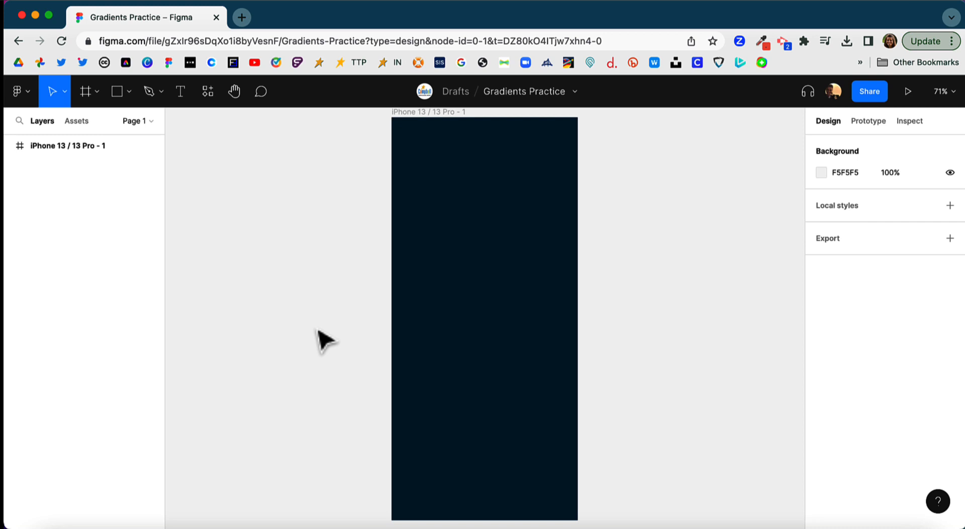
# Draw a circle about 157 × 157 in the upper part of the phone frame
pyautogui.click(129, 92)
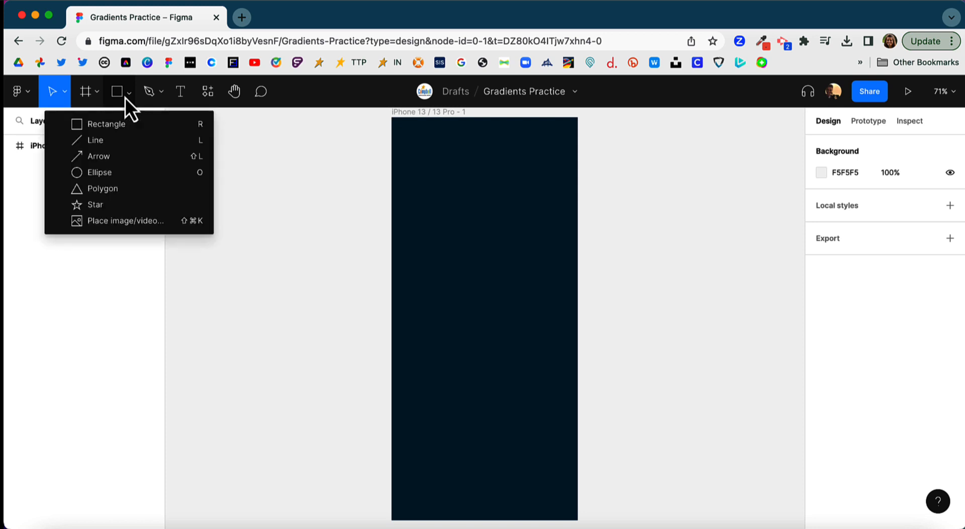
pyautogui.click(111, 172)
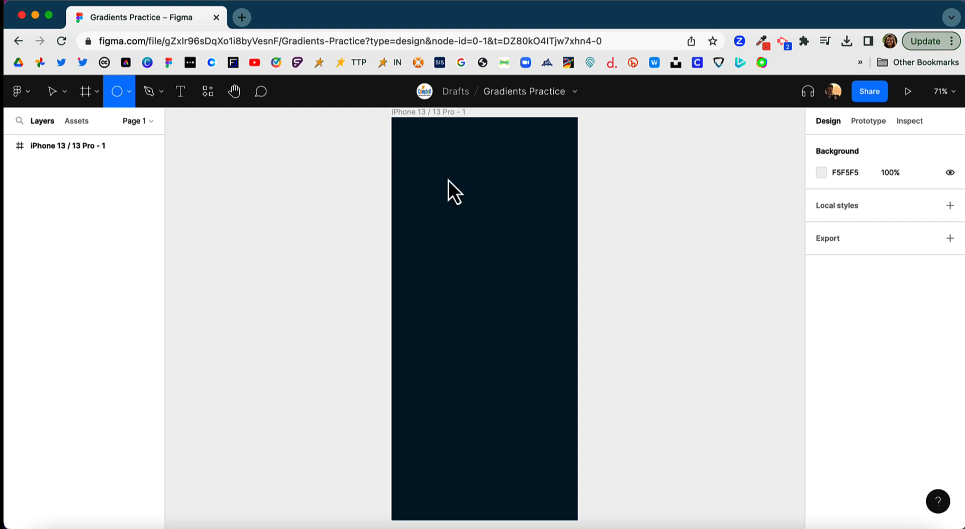
pyautogui.moveTo(426, 159); pyautogui.dragTo(502, 234)
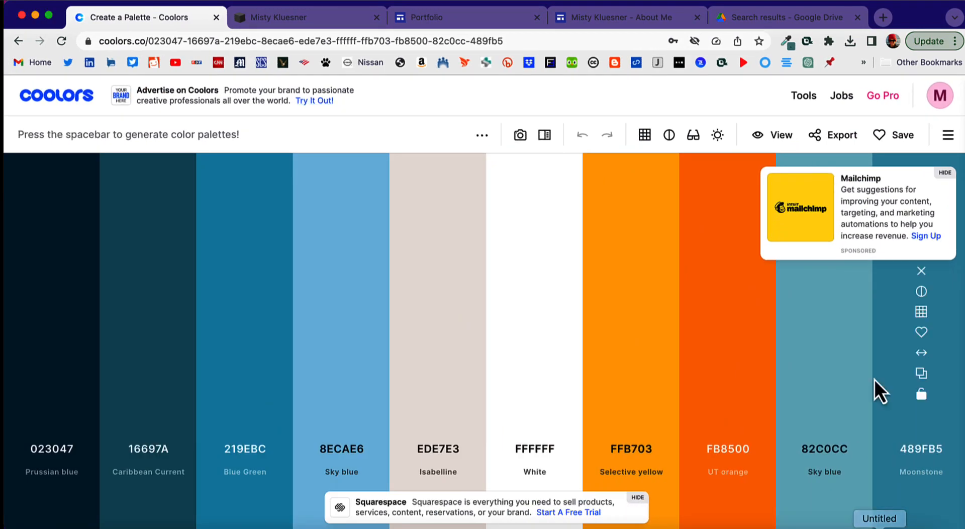
# Copy the UT orange hex code FB8500 from the Coolors palette and apply it as the circle's fill in Figma
pyautogui.click(728, 373)
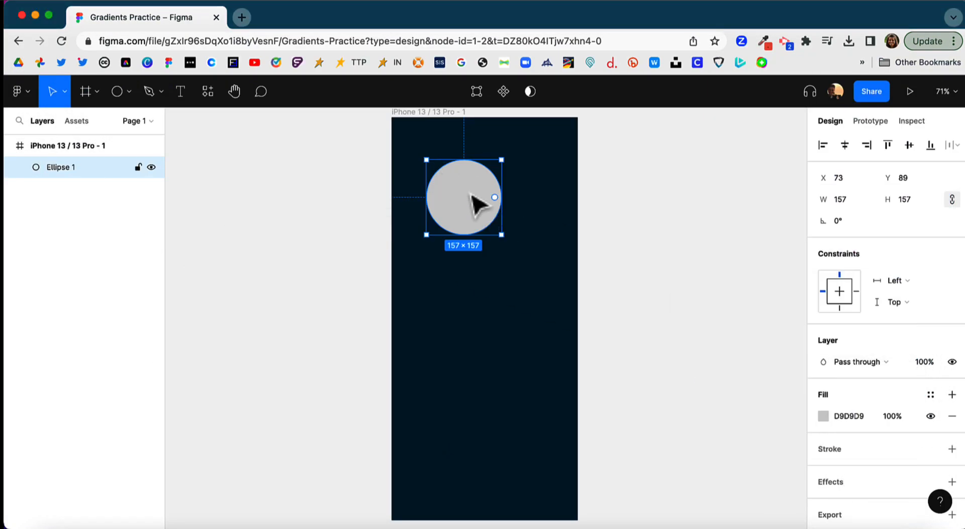
pyautogui.click(823, 416)
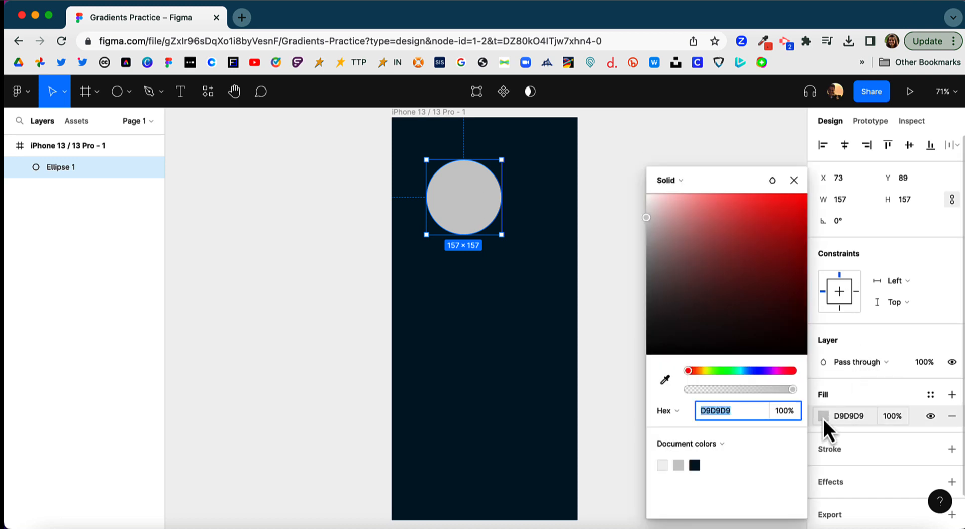
pyautogui.press('super+v')
pyautogui.press('Return')
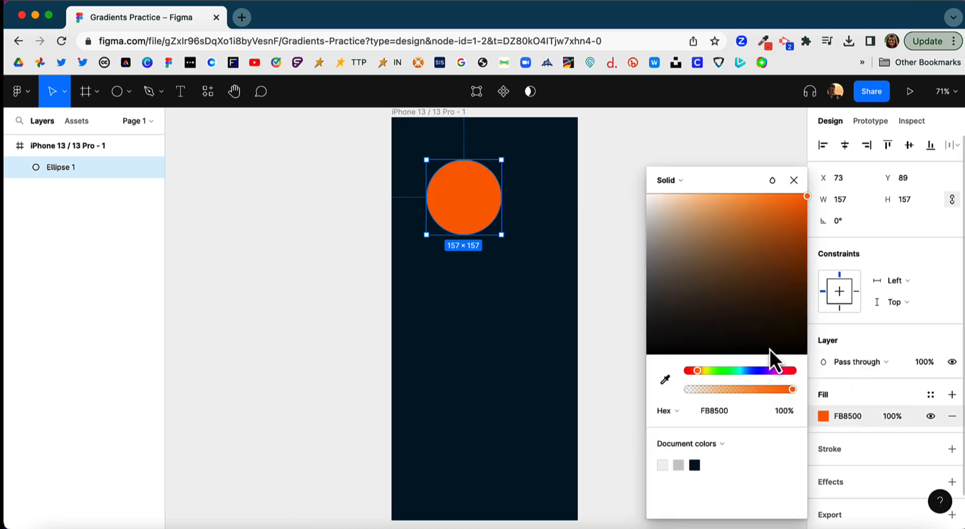
pyautogui.click(618, 261)
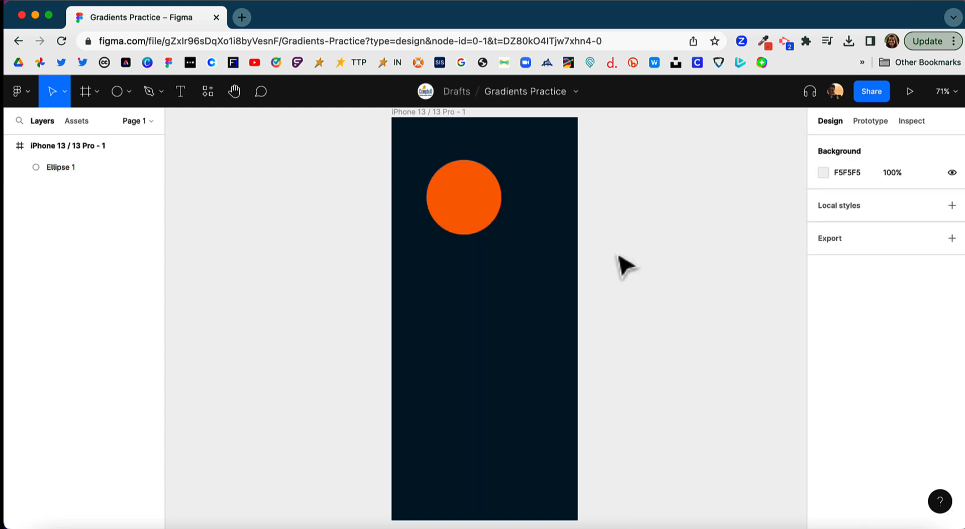
# Add an effect to the orange circle and set its type to Layer blur
pyautogui.click(471, 197)
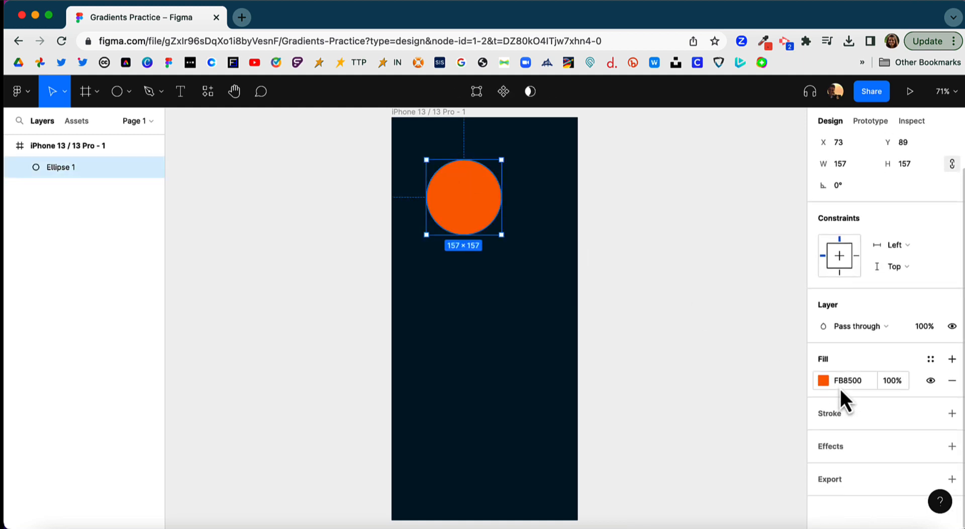
pyautogui.click(830, 448)
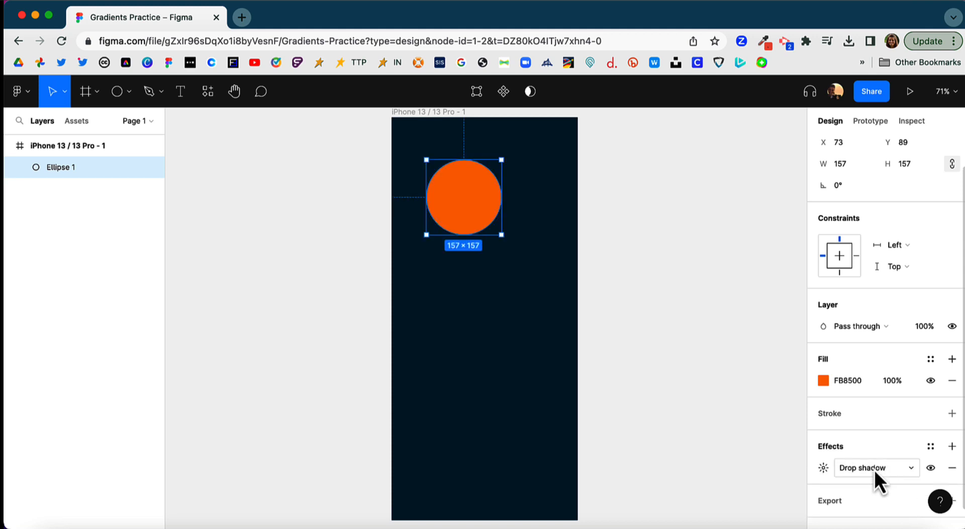
pyautogui.click(910, 467)
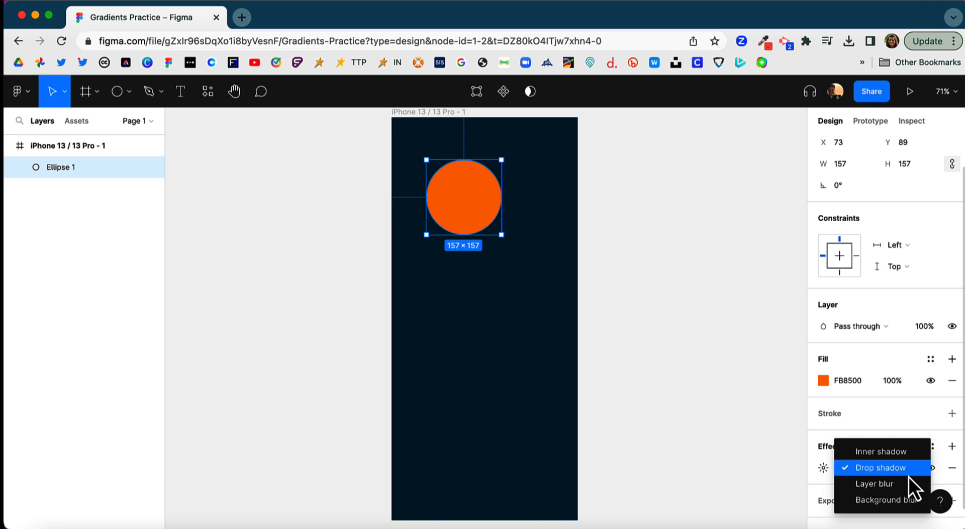
pyautogui.click(906, 484)
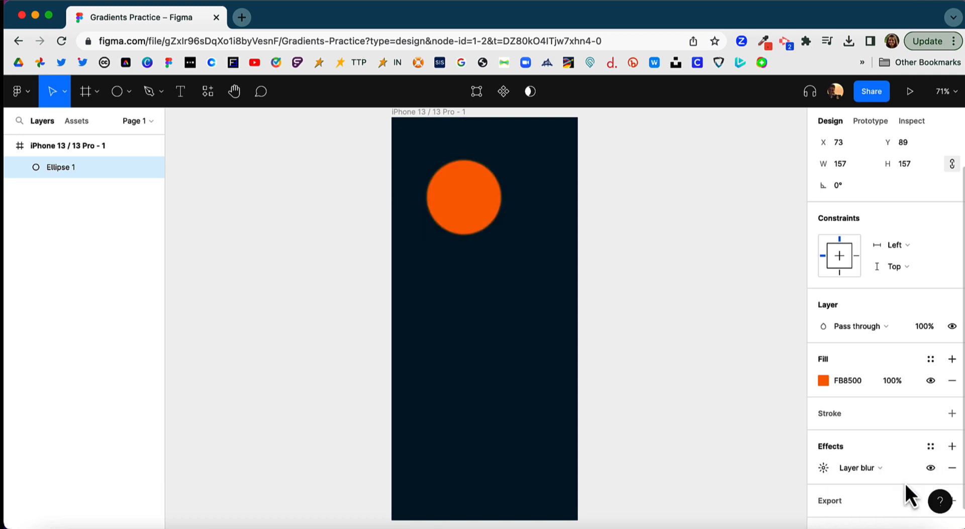
# Increase the orange circle's layer blur to around 109 so that it becomes a soft glow
pyautogui.click(823, 469)
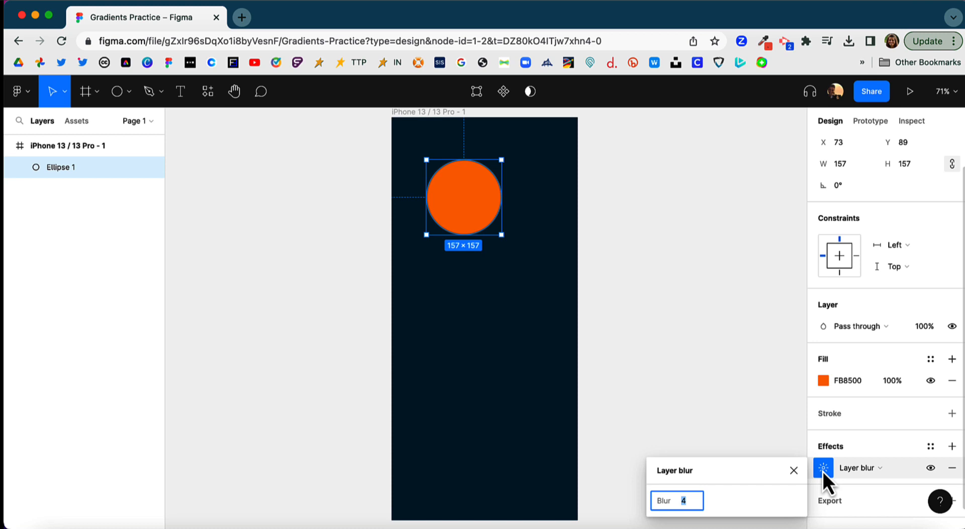
pyautogui.press('Up')
pyautogui.press('Up')
pyautogui.press('Up')
pyautogui.press('Up')
pyautogui.press('Up')
pyautogui.press('Up')
pyautogui.press('Up')
pyautogui.press('Up')
pyautogui.press('Up')
pyautogui.press('Up')
pyautogui.press('Up')
pyautogui.press('Up')
pyautogui.press('Up')
pyautogui.press('Up')
pyautogui.press('Up')
pyautogui.press('Up')
pyautogui.press('Up')
pyautogui.press('Up')
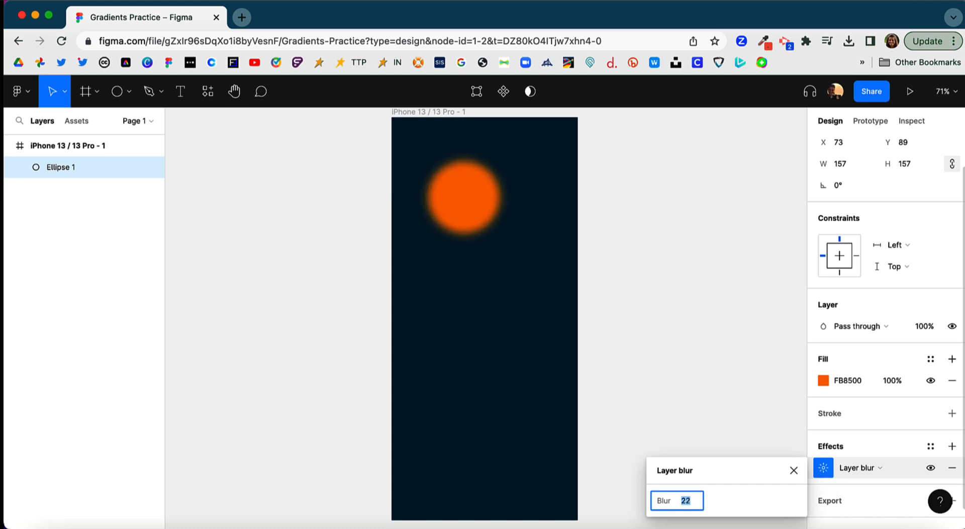
pyautogui.press('Up')
pyautogui.press('Up')
pyautogui.press('Up')
pyautogui.press('Up')
pyautogui.press('Up')
pyautogui.press('Up')
pyautogui.press('Up')
pyautogui.press('Up')
pyautogui.press('Up')
pyautogui.press('Up')
pyautogui.press('Up')
pyautogui.press('Up')
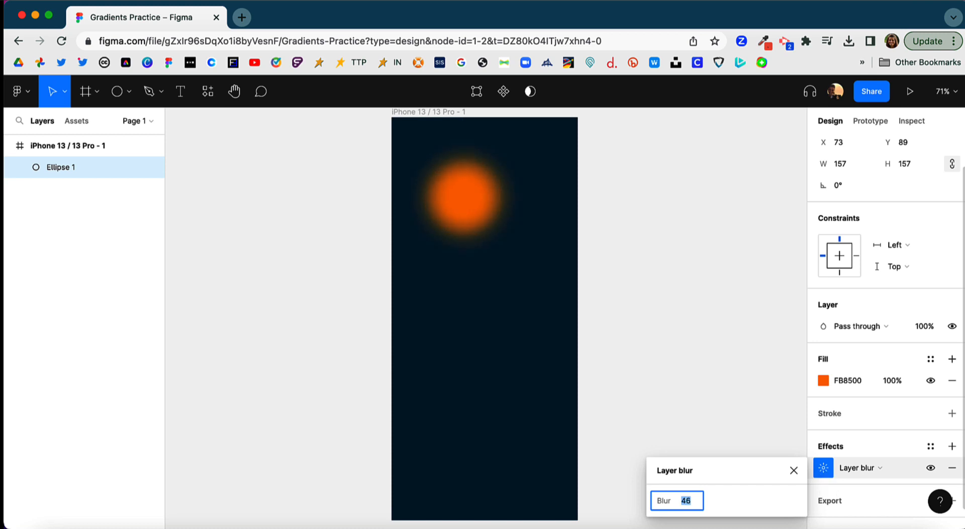
pyautogui.press('Up')
pyautogui.press('Up')
pyautogui.press('Up')
pyautogui.press('Up')
pyautogui.press('Up')
pyautogui.press('Up')
pyautogui.press('Up')
pyautogui.press('Up')
pyautogui.press('Up')
pyautogui.press('Up')
pyautogui.press('Up')
pyautogui.press('Up')
pyautogui.press('Up')
pyautogui.press('Up')
pyautogui.press('Up')
pyautogui.press('Up')
pyautogui.press('Up')
pyautogui.press('Up')
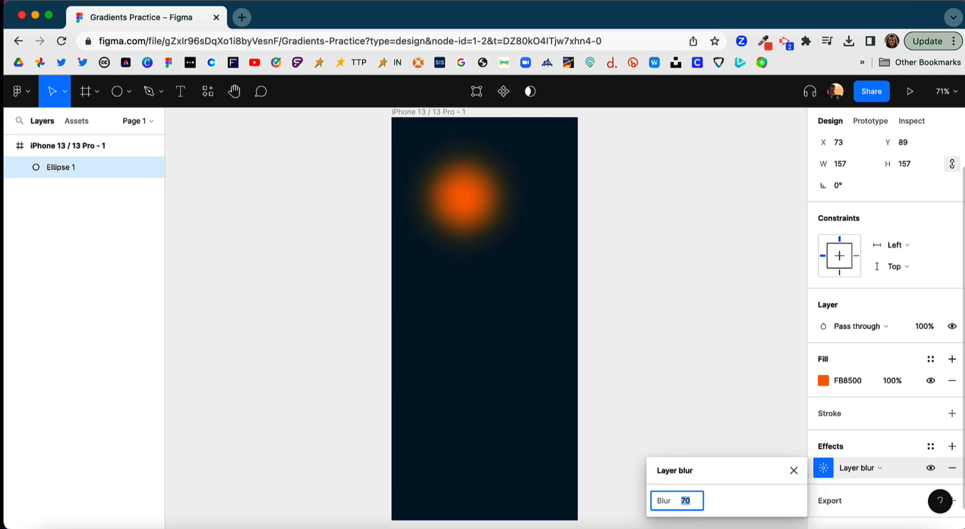
pyautogui.press('Up')
pyautogui.press('Up')
pyautogui.press('Up')
pyautogui.press('Up')
pyautogui.press('Up')
pyautogui.press('Up')
pyautogui.press('Up')
pyautogui.press('Up')
pyautogui.press('Up')
pyautogui.press('Up')
pyautogui.press('Up')
pyautogui.press('Up')
pyautogui.press('Up')
pyautogui.press('Up')
pyautogui.press('Up')
pyautogui.press('Up')
pyautogui.press('Up')
pyautogui.press('Up')
pyautogui.press('Up')
pyautogui.press('Up')
pyautogui.press('Up')
pyautogui.press('Up')
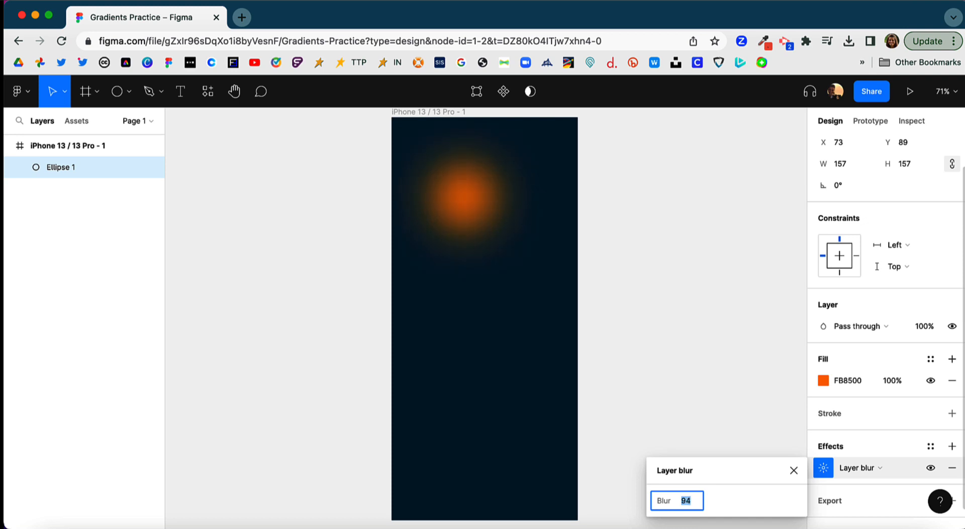
pyautogui.press('Up')
pyautogui.press('Up')
pyautogui.press('Up')
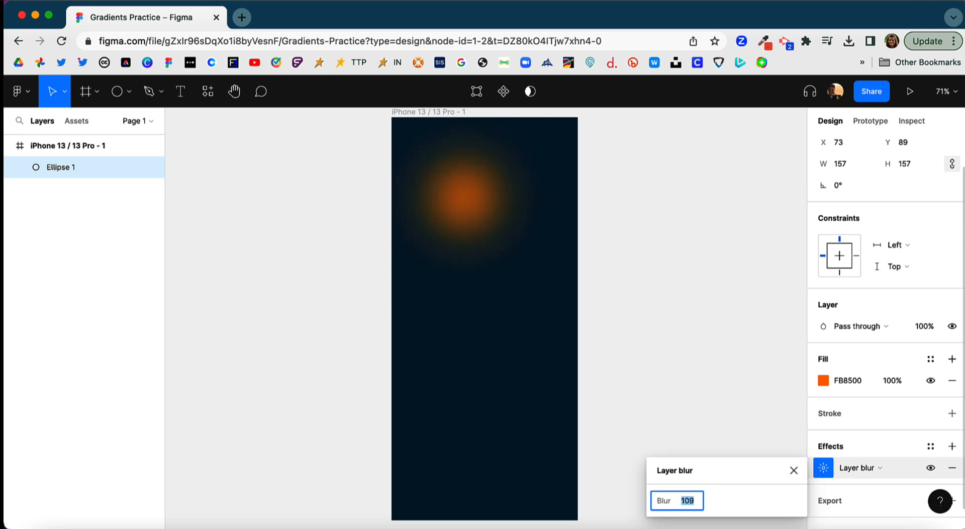
pyautogui.press('Up')
pyautogui.press('Up')
pyautogui.press('Up')
pyautogui.press('Down')
pyautogui.press('Down')
pyautogui.press('Down')
pyautogui.press('Down')
pyautogui.press('Down')
pyautogui.press('Down')
pyautogui.press('Down')
pyautogui.press('Down')
pyautogui.click(642, 373)
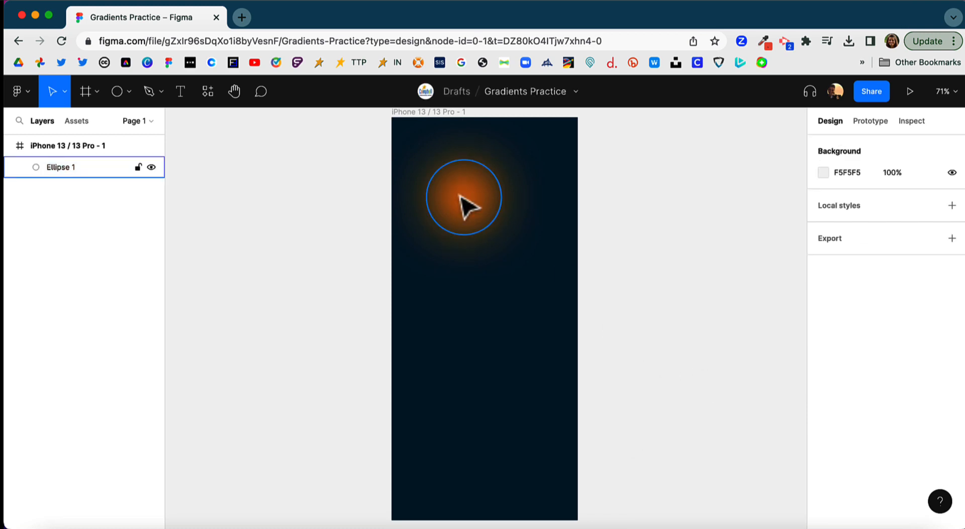
# Move the blurred circle to the frame's upper-left corner at about X -37, Y -26, and place a duplicate at about X 179, Y 131
pyautogui.moveTo(459, 196); pyautogui.dragTo(399, 135)
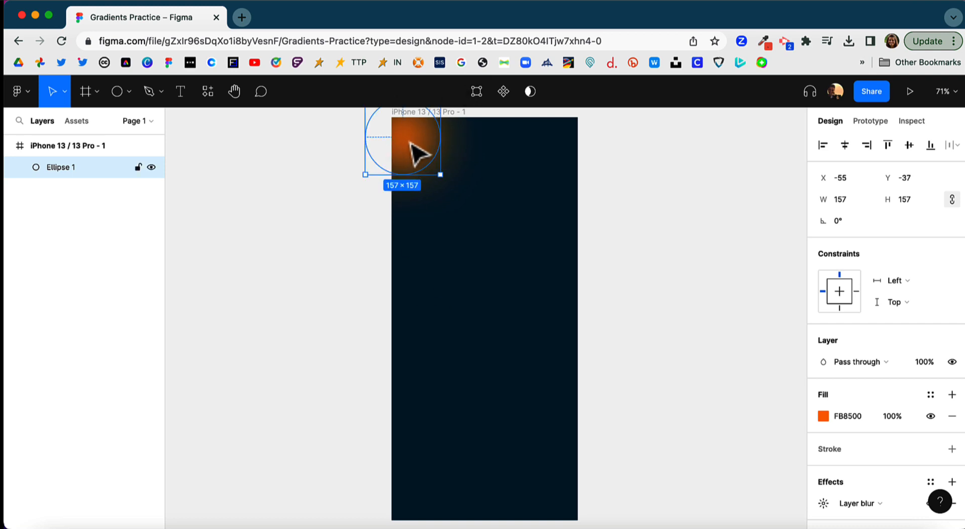
pyautogui.moveTo(410, 142); pyautogui.dragTo(418, 147)
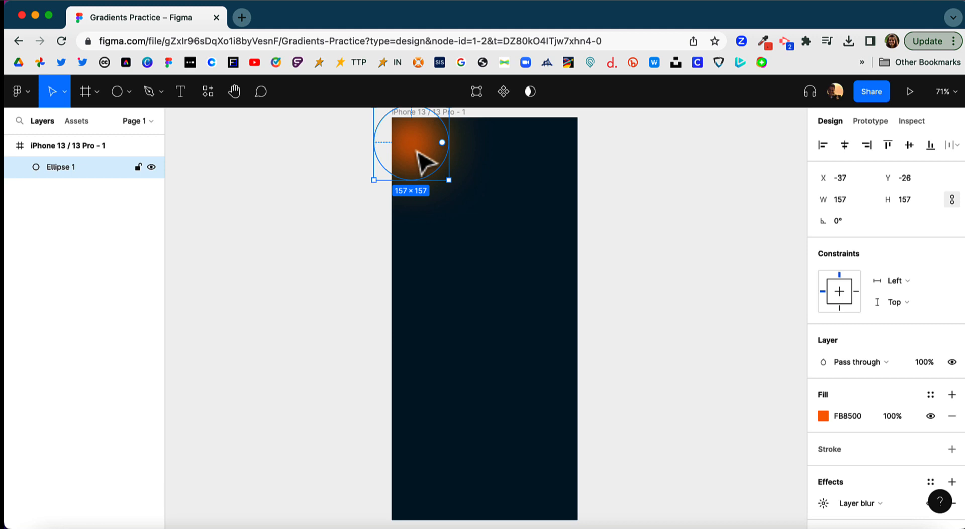
pyautogui.press('super+d')
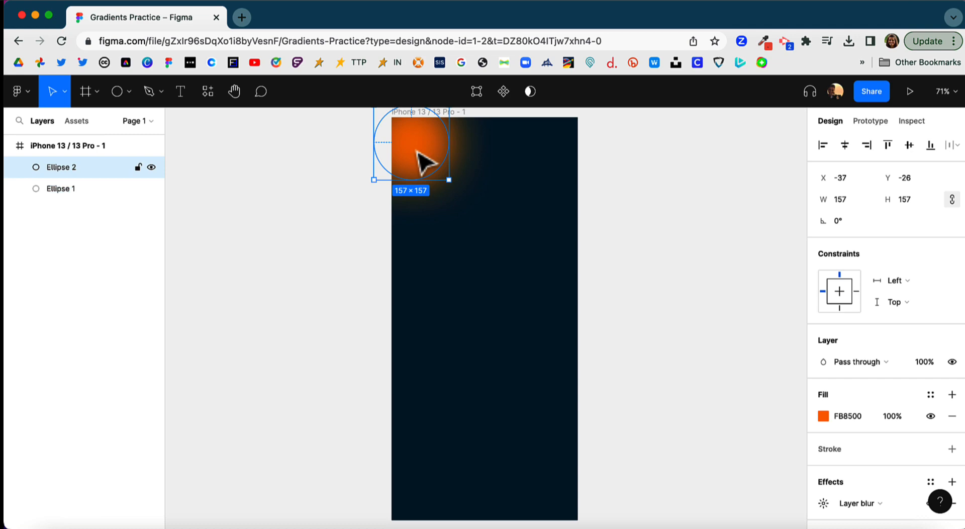
pyautogui.moveTo(424, 161); pyautogui.dragTo(528, 241)
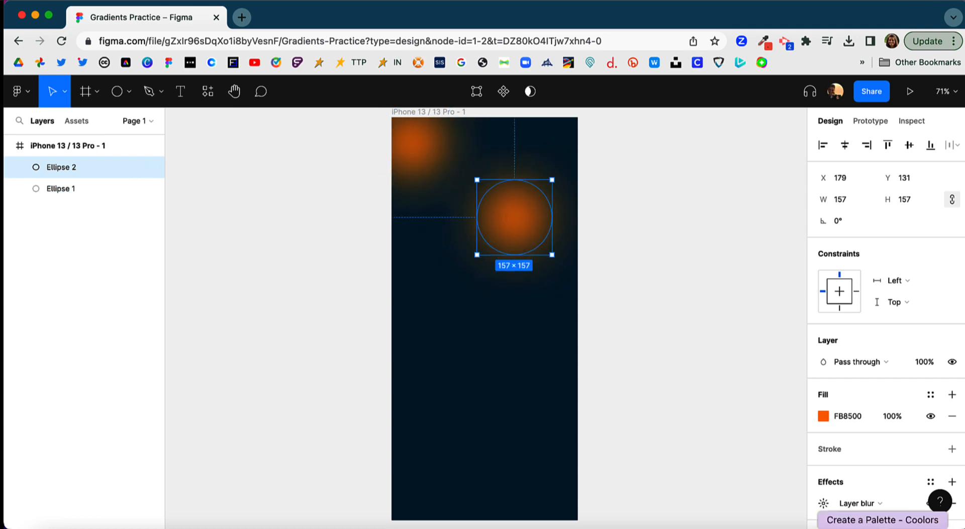
# Copy the Blue Green hex code 219EBC from the Coolors palette and apply it as the duplicate circle's fill in Figma
pyautogui.click(883, 527)
pyautogui.moveTo(241, 315)
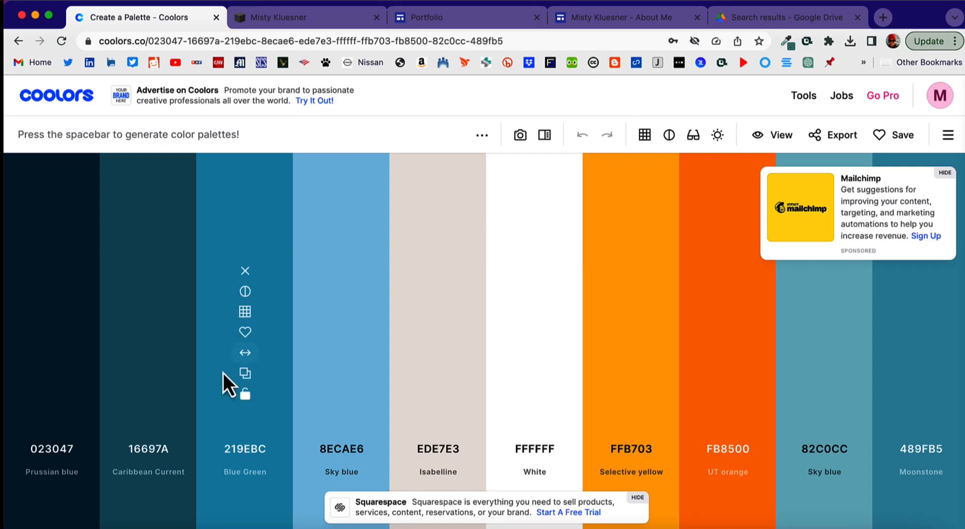
pyautogui.click(244, 375)
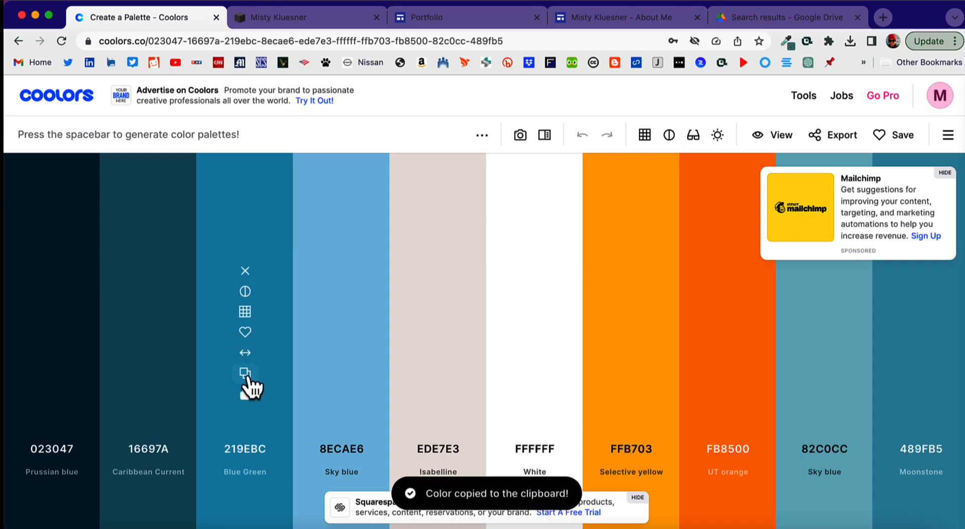
pyautogui.press('super+m')
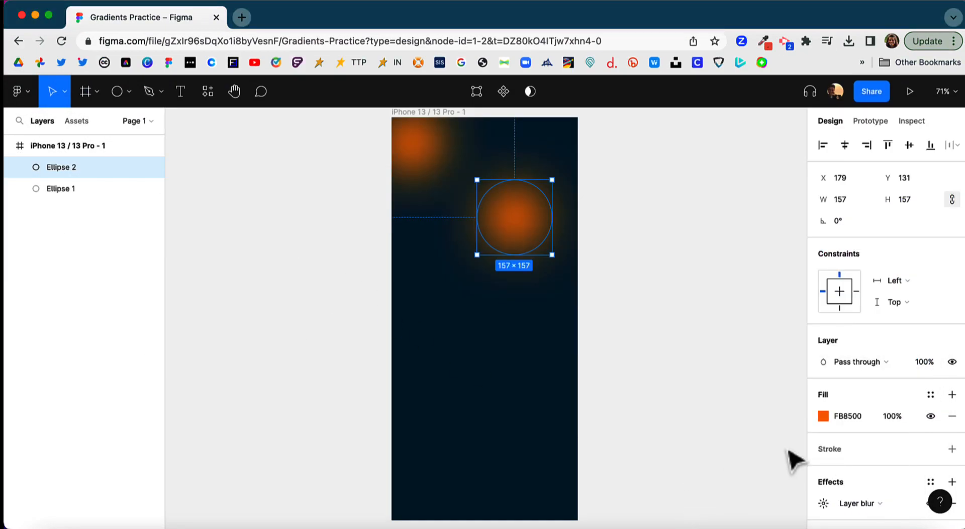
pyautogui.click(823, 415)
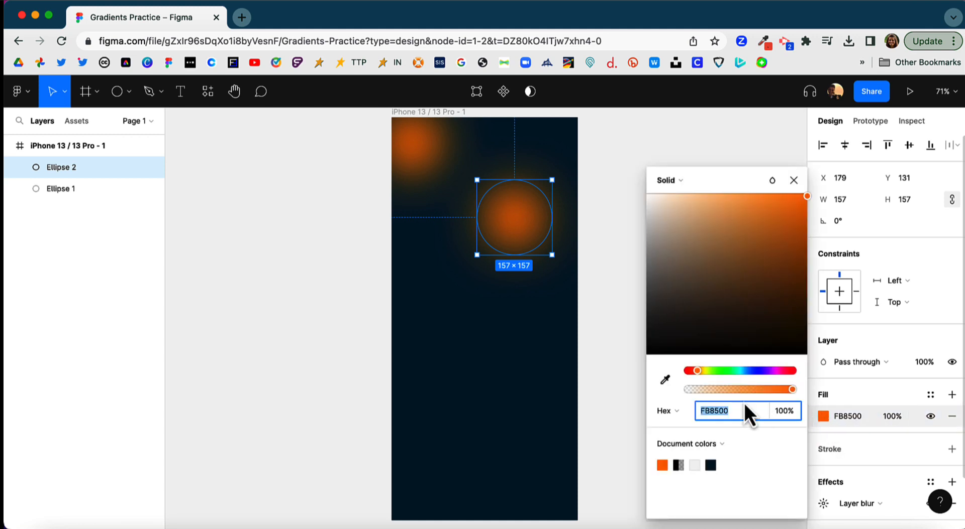
pyautogui.press('super+v')
pyautogui.press('Return')
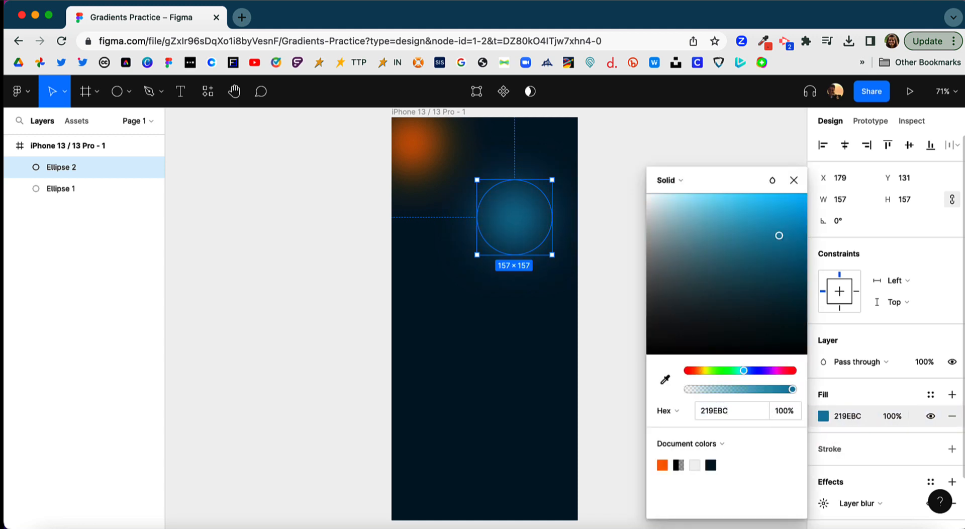
pyautogui.click(485, 273)
# Enlarge the blue circle to about 261 × 261 and position it against the frame's right edge at about X 158, Y 120
pyautogui.click(513, 252)
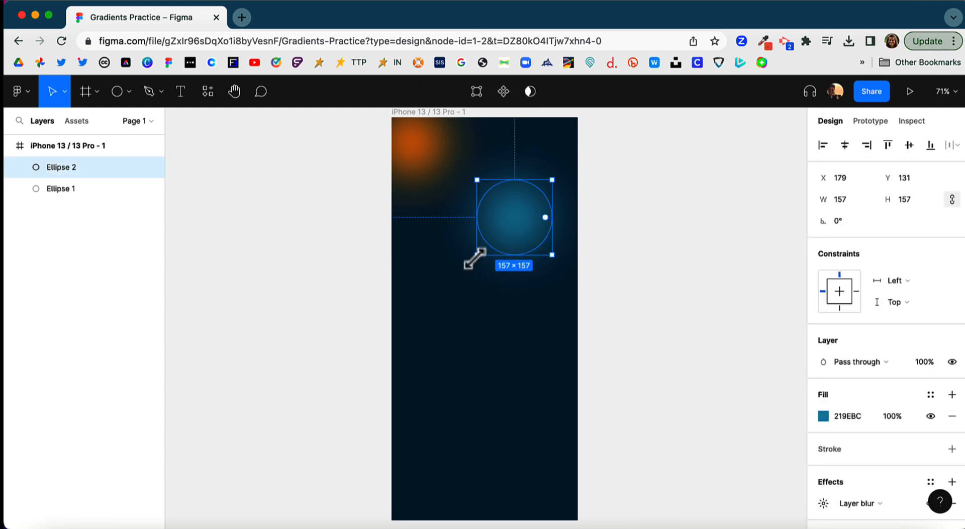
pyautogui.moveTo(475, 256); pyautogui.dragTo(427, 304)
pyautogui.moveTo(485, 280); pyautogui.dragTo(525, 275)
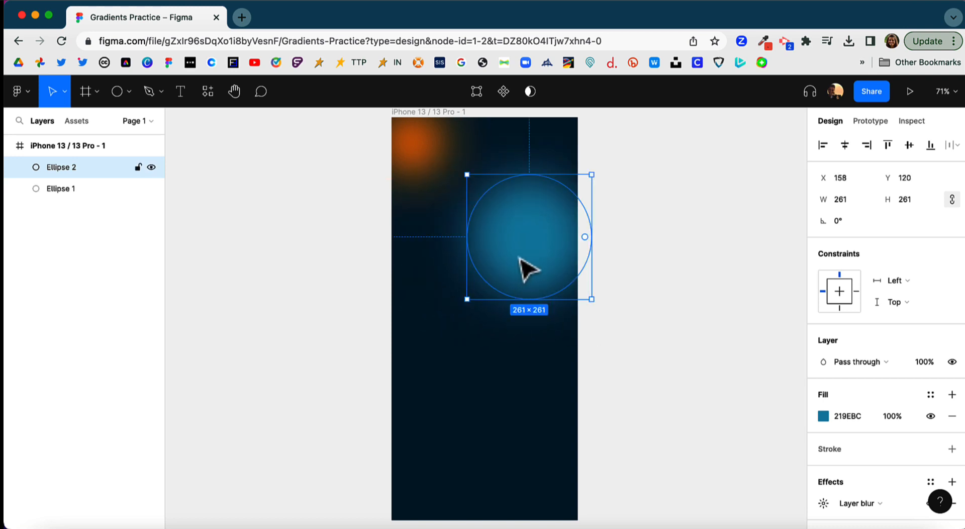
# Increase the blue circle's layer blur to slightly more than 102 for a softer glow, and deselect the circle
pyautogui.click(823, 503)
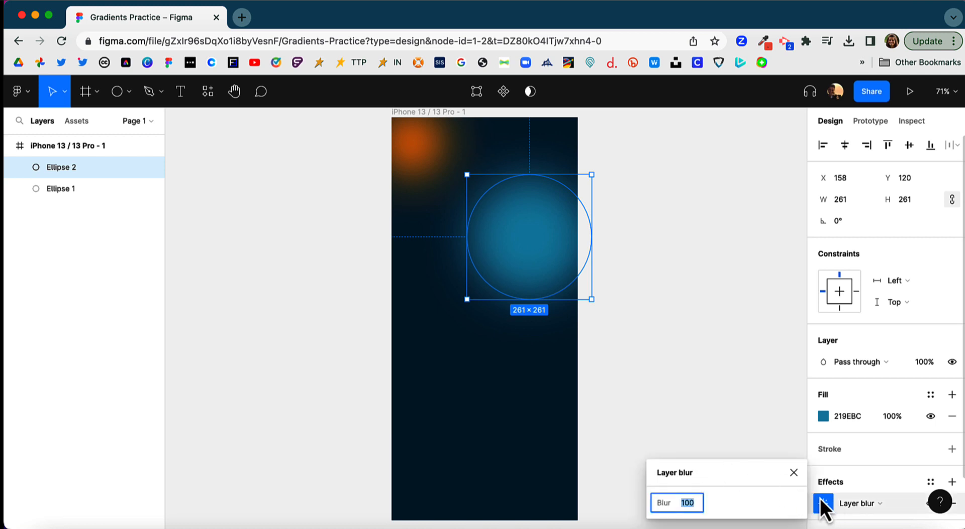
pyautogui.press('Up')
pyautogui.press('Up')
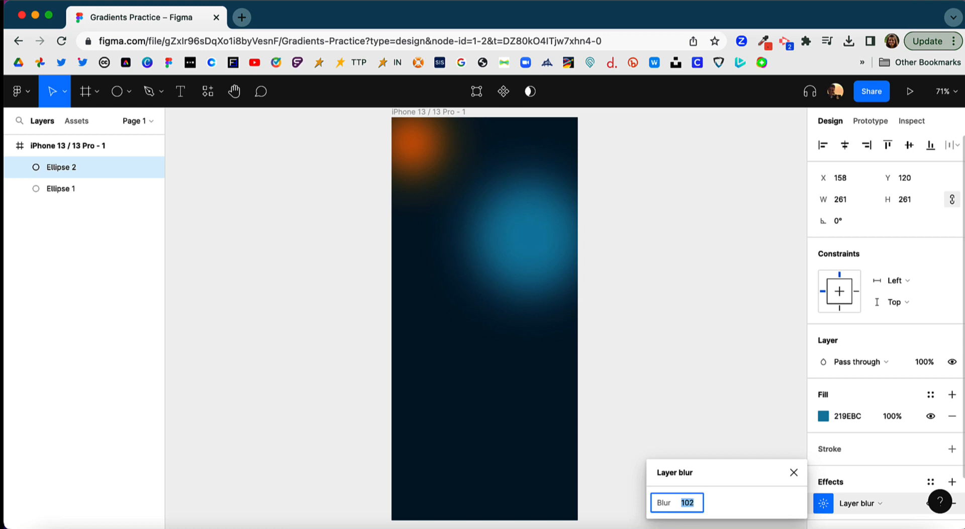
pyautogui.press('Up')
pyautogui.press('Up')
pyautogui.press('Up')
pyautogui.press('Up')
pyautogui.press('Up')
pyautogui.press('Up')
pyautogui.press('Up')
pyautogui.press('Up')
pyautogui.press('Up')
pyautogui.press('Up')
pyautogui.press('Up')
pyautogui.press('Up')
pyautogui.click(508, 391)
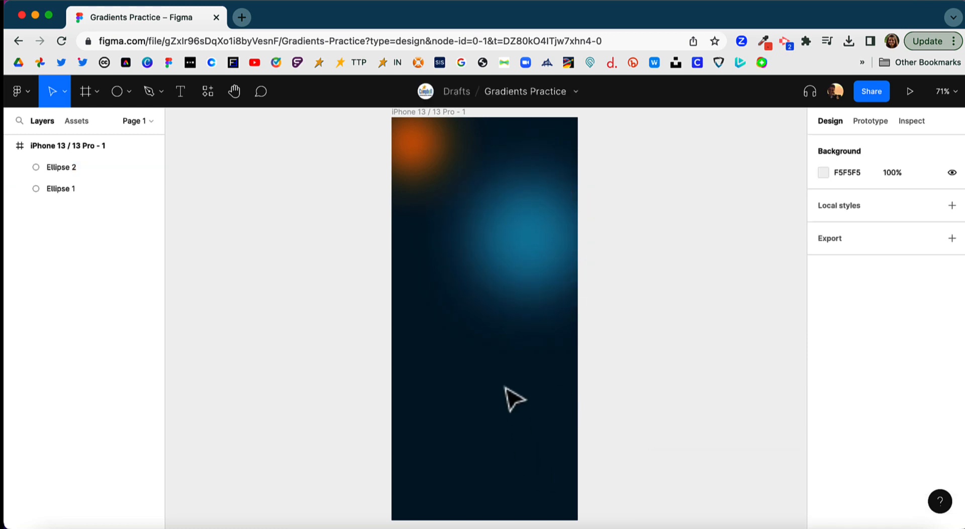
# Place a duplicate of the blue circle at about X -66, Y 404, and fill it with the document's orange FB8500
pyautogui.click(512, 237)
pyautogui.press('super+d')
pyautogui.moveTo(512, 237); pyautogui.dragTo(417, 363)
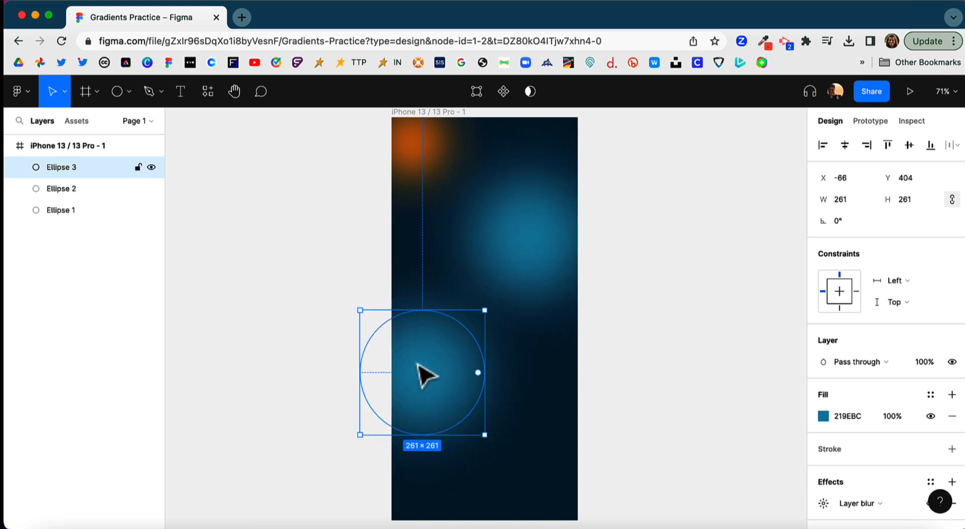
pyautogui.click(823, 416)
pyautogui.click(694, 465)
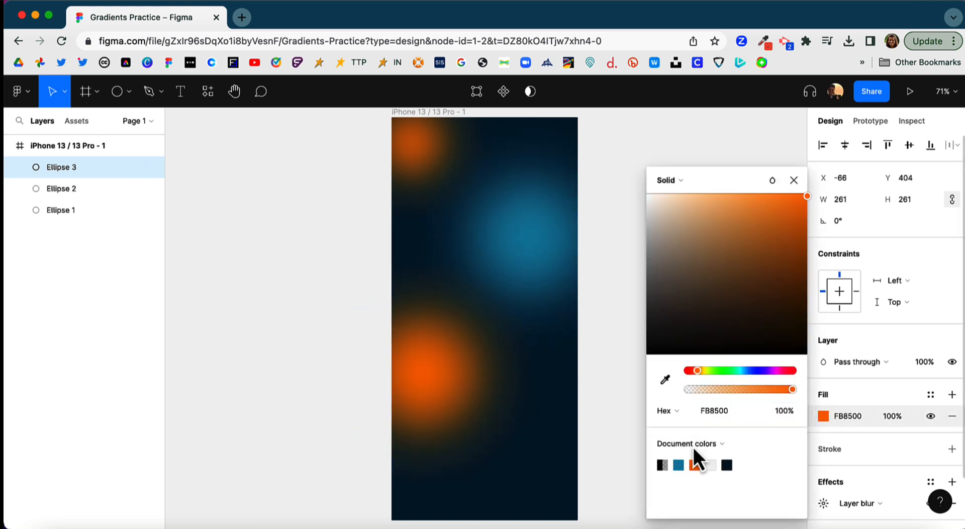